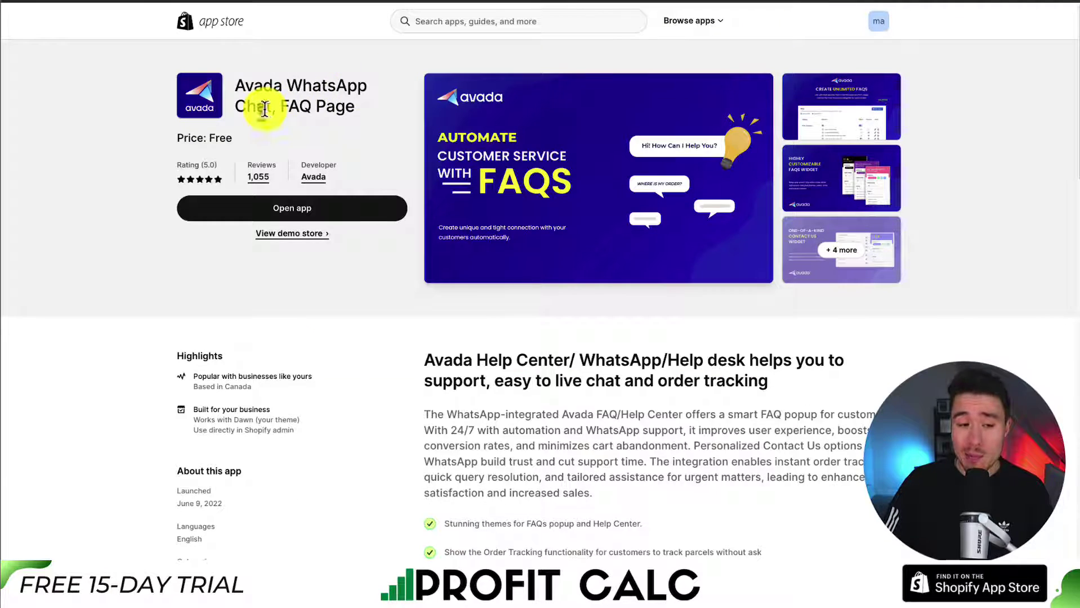
Install the free Avada FAQ app, then enable and save its FAQ Widget embed in the Dawn theme.
left_click_drag(274, 90, 288, 102)
left_click_drag(179, 137, 241, 149)
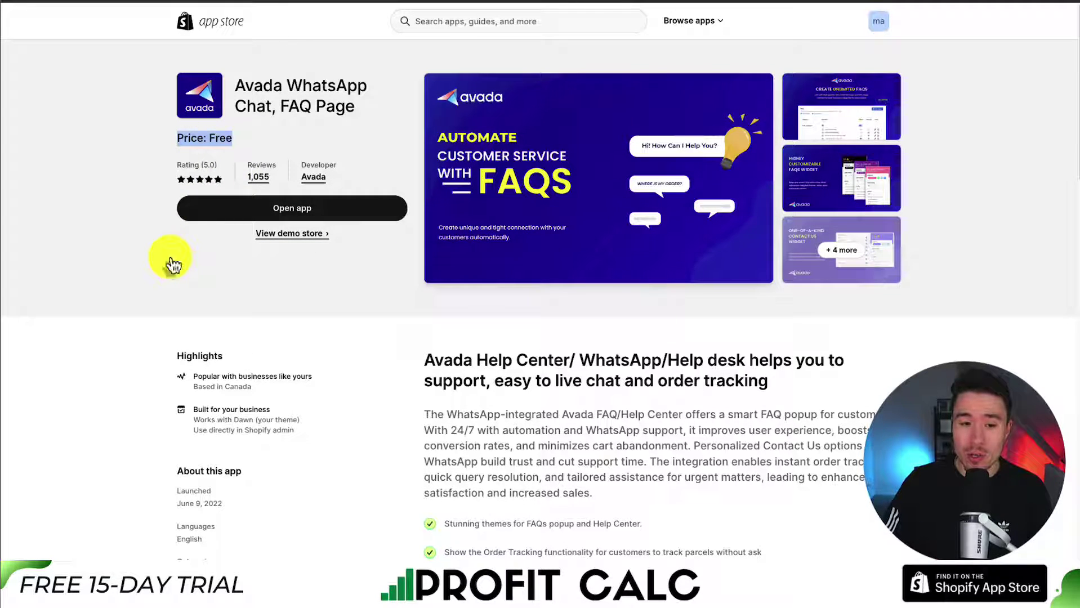
left_click(302, 138)
left_click_drag(233, 87, 274, 92)
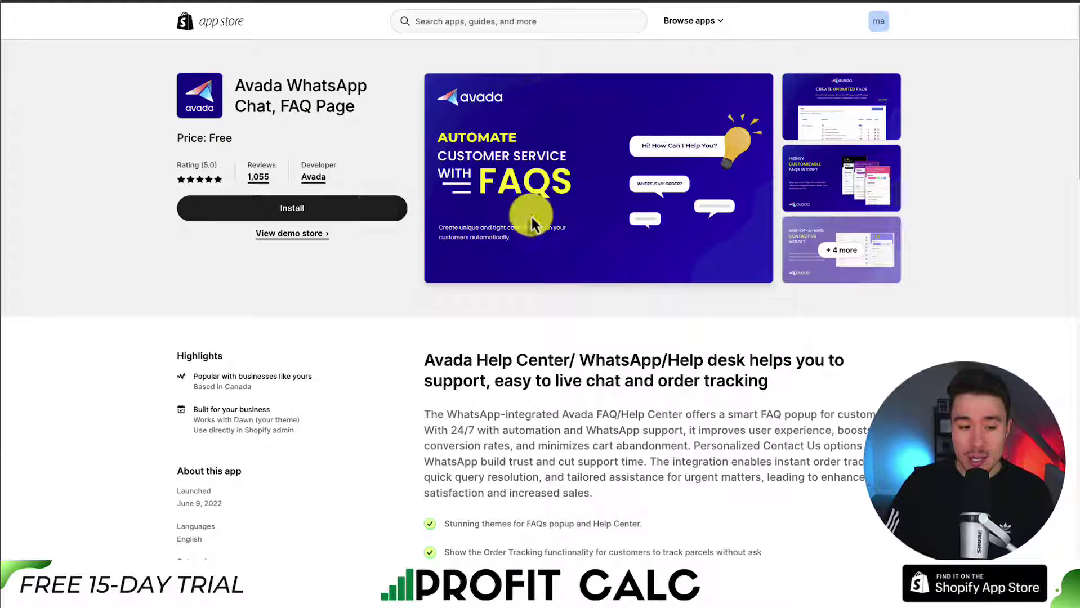
left_click(345, 221)
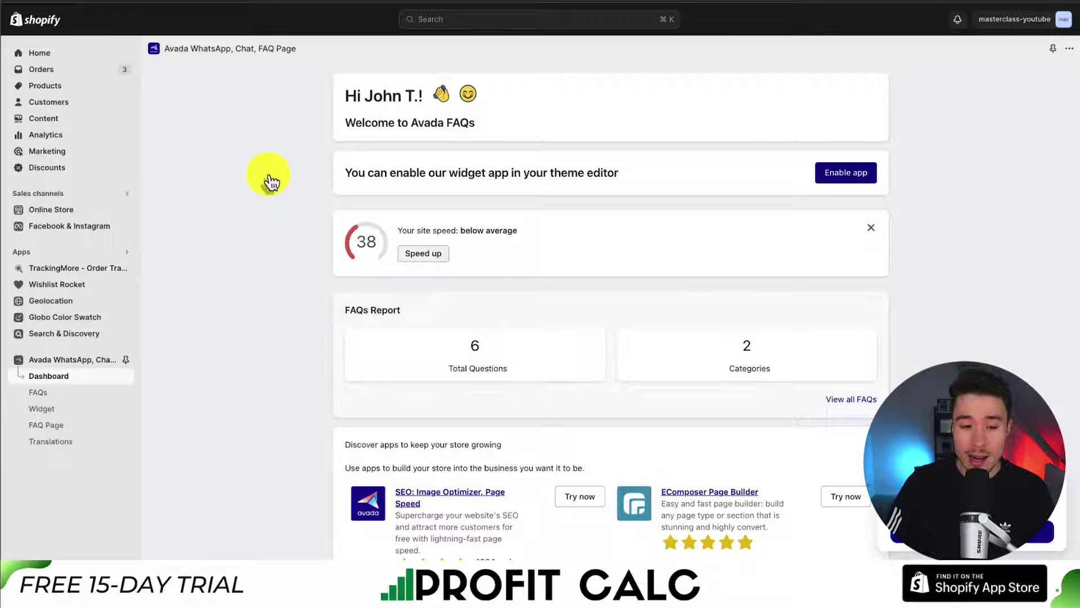
left_click(844, 177)
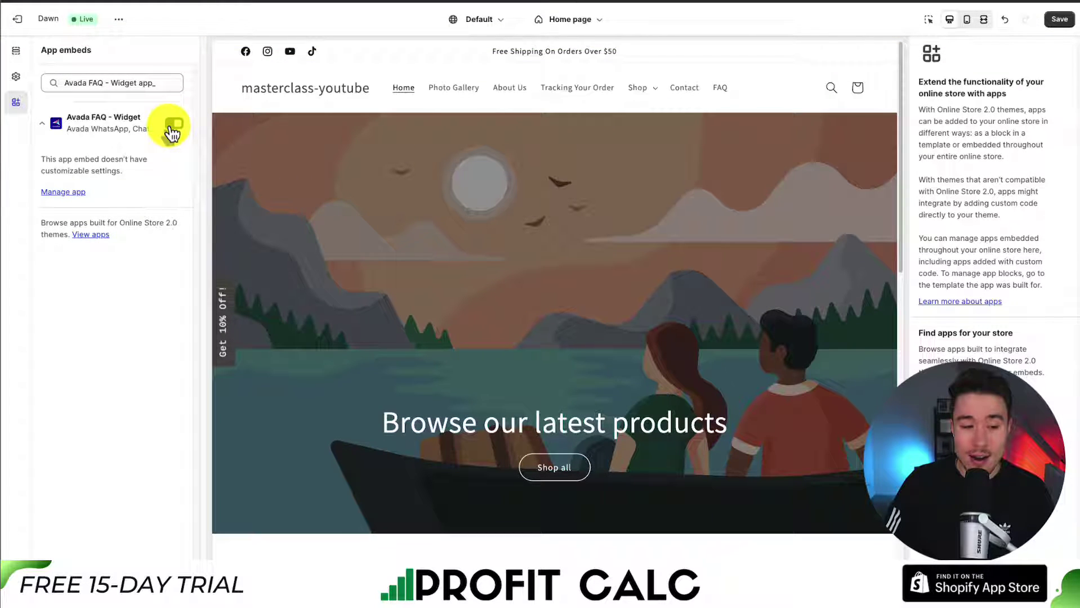
left_click(1059, 20)
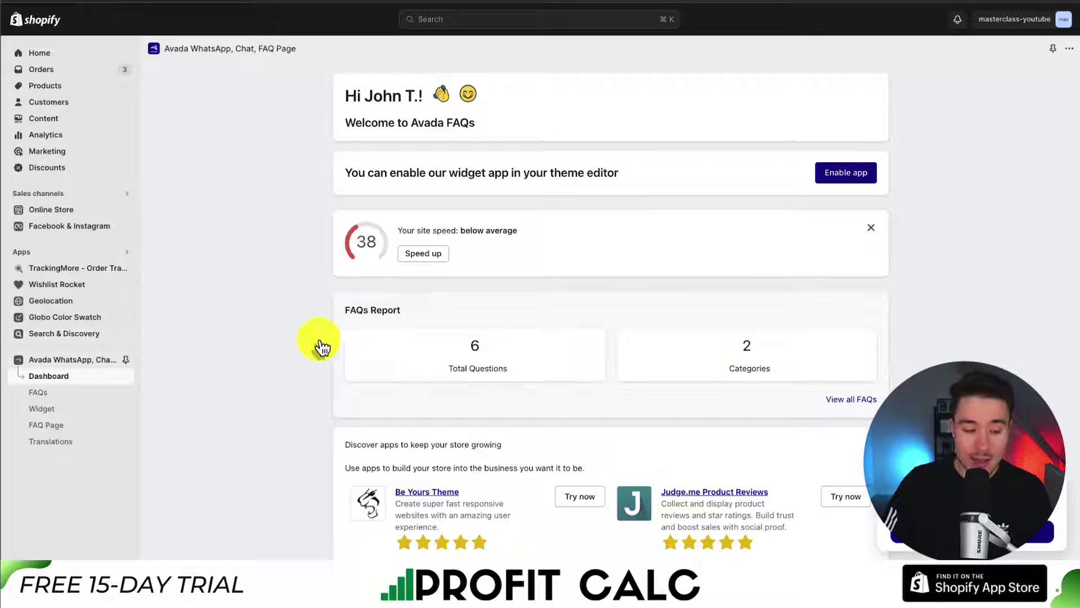
Review the Order & Shipping and Exchange & Return questions, closing the question editor and Add category form unsaved.
left_click(57, 397)
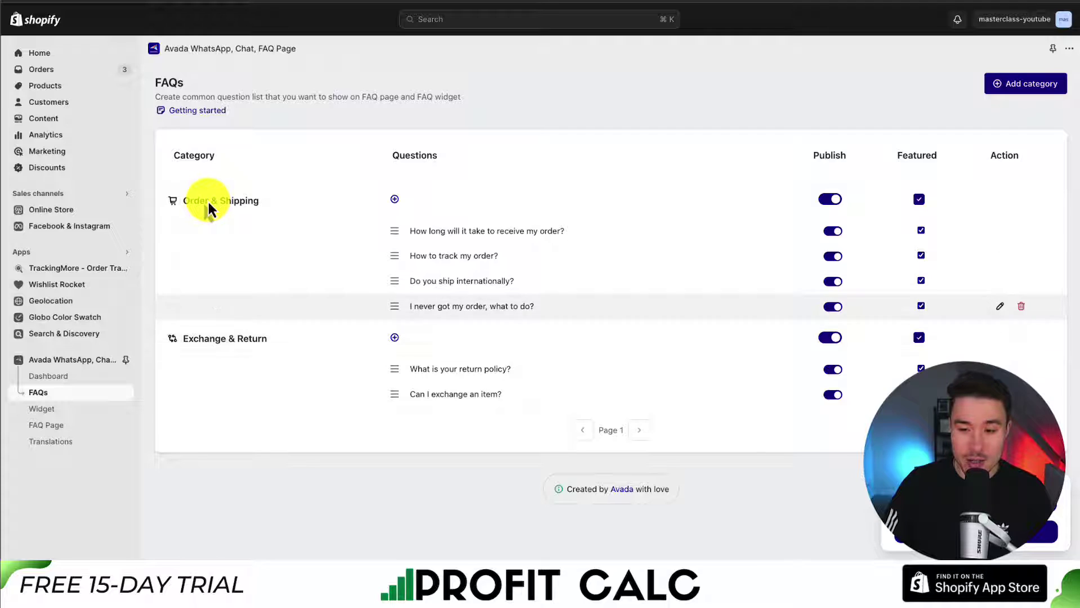
left_click(920, 232)
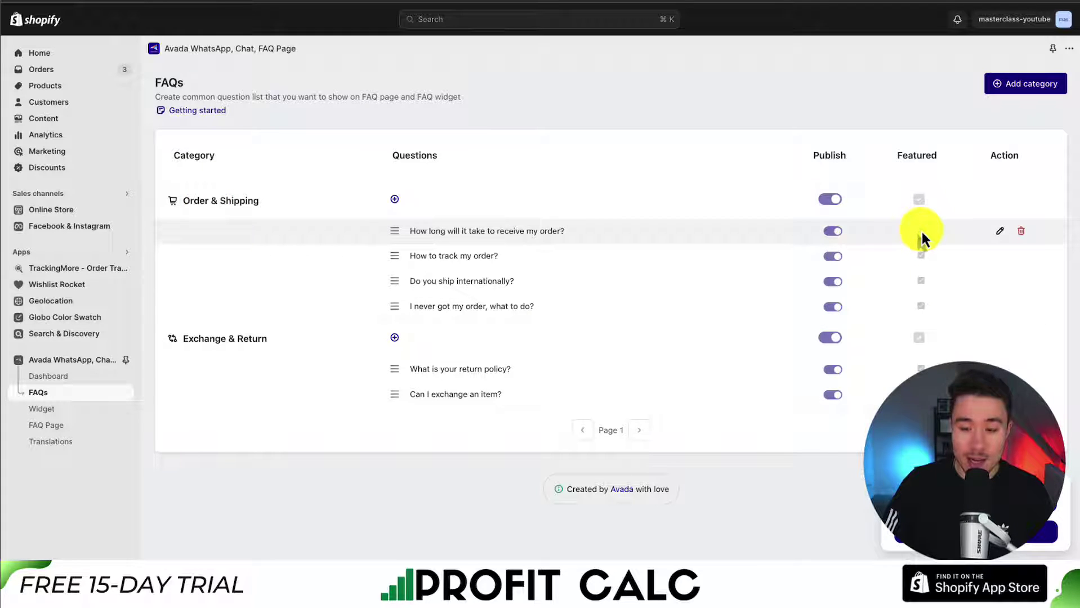
left_click(1000, 233)
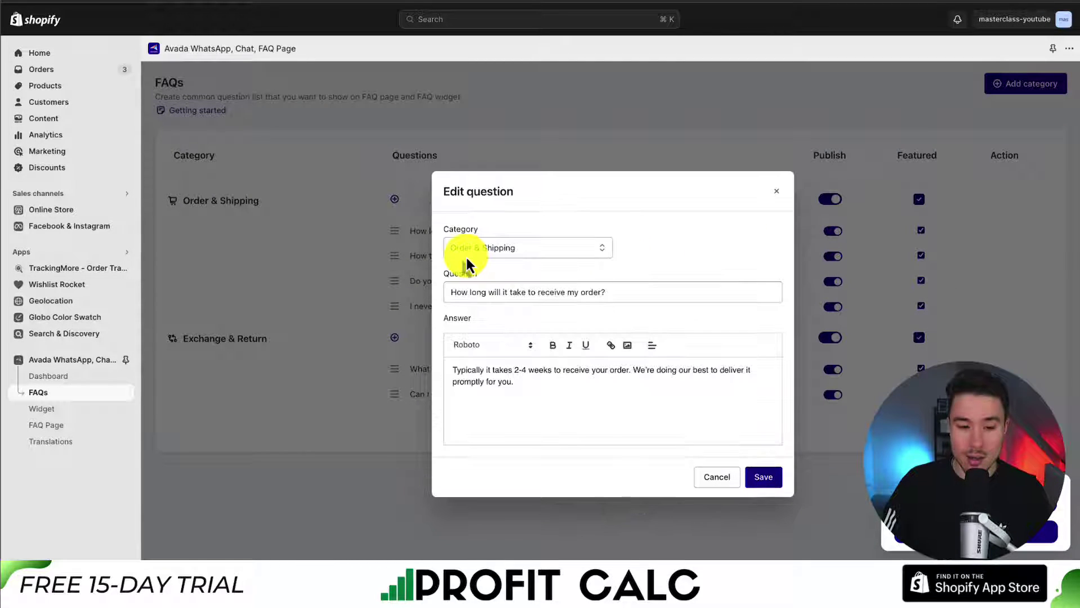
left_click(472, 293)
left_click_drag(472, 293, 641, 304)
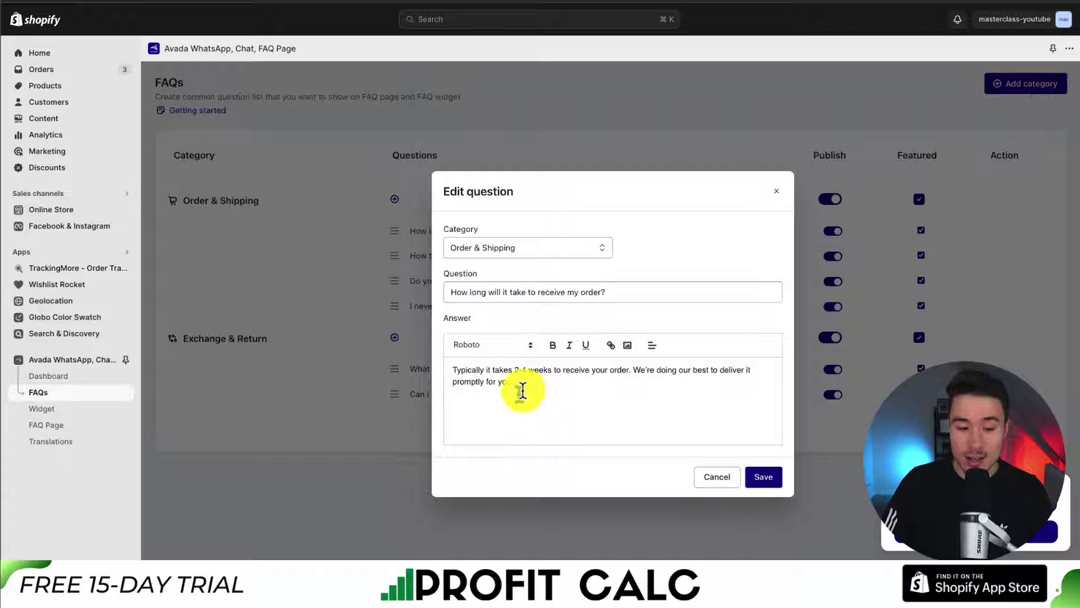
left_click_drag(518, 390, 465, 353)
left_click(777, 192)
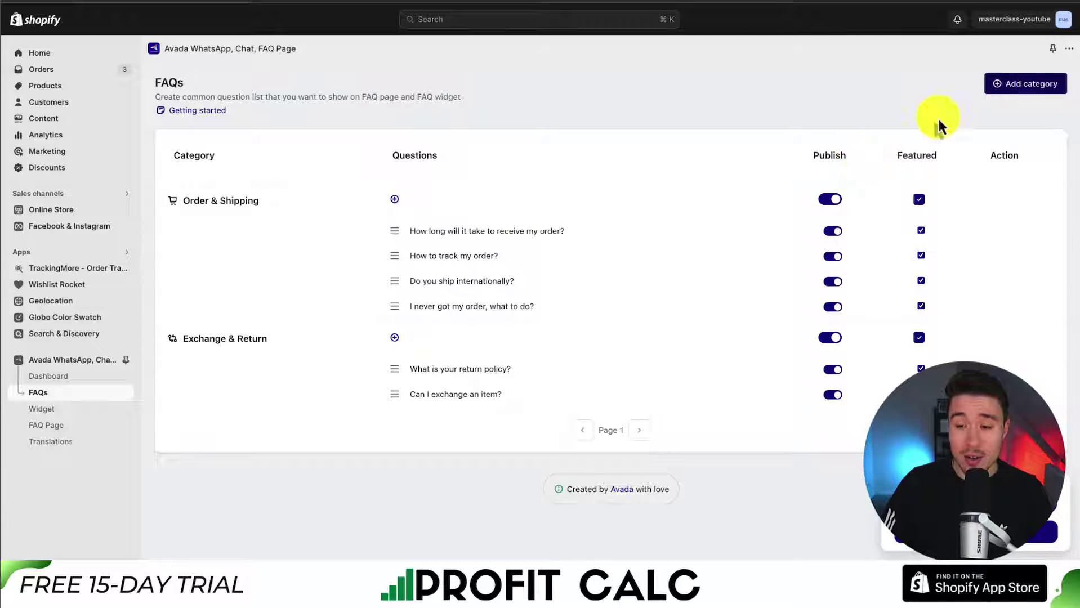
left_click(1004, 91)
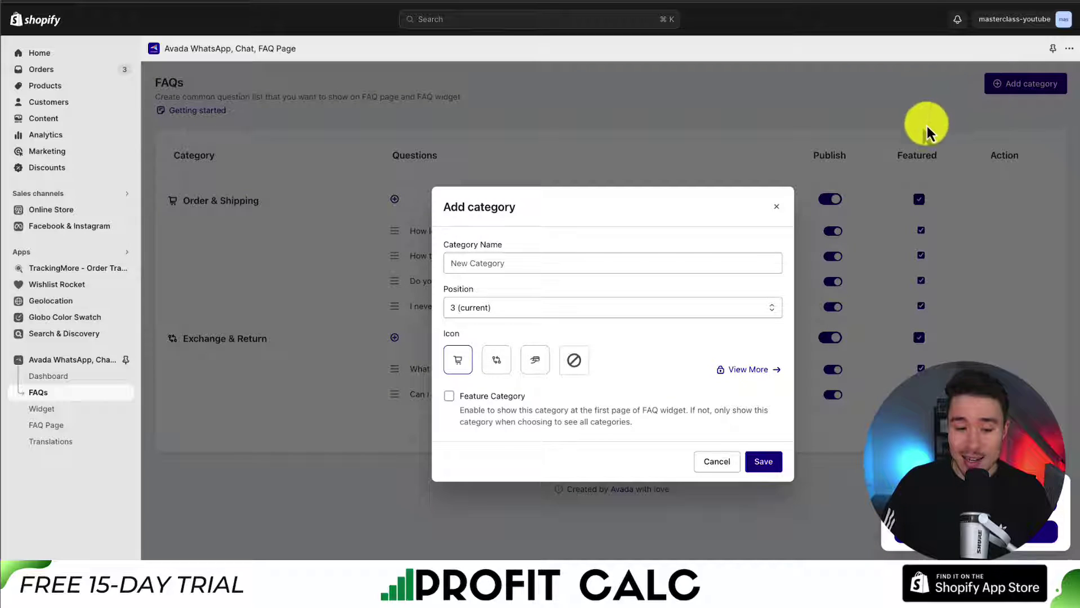
left_click(782, 207)
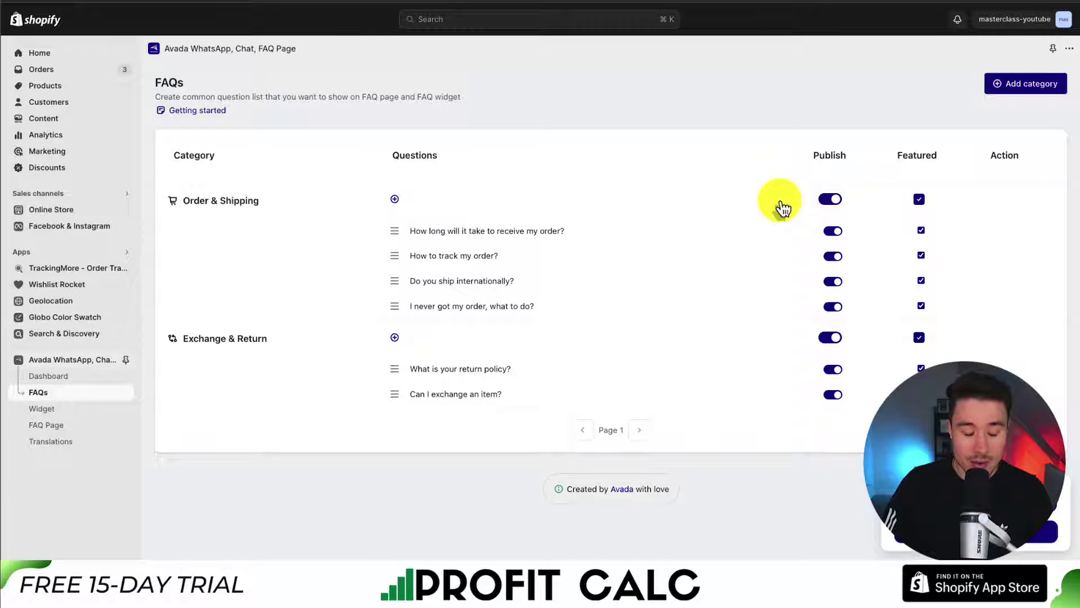
Apply the Light Theme preset to the FAQ page after previewing Dark Theme and Basic.
left_click(50, 427)
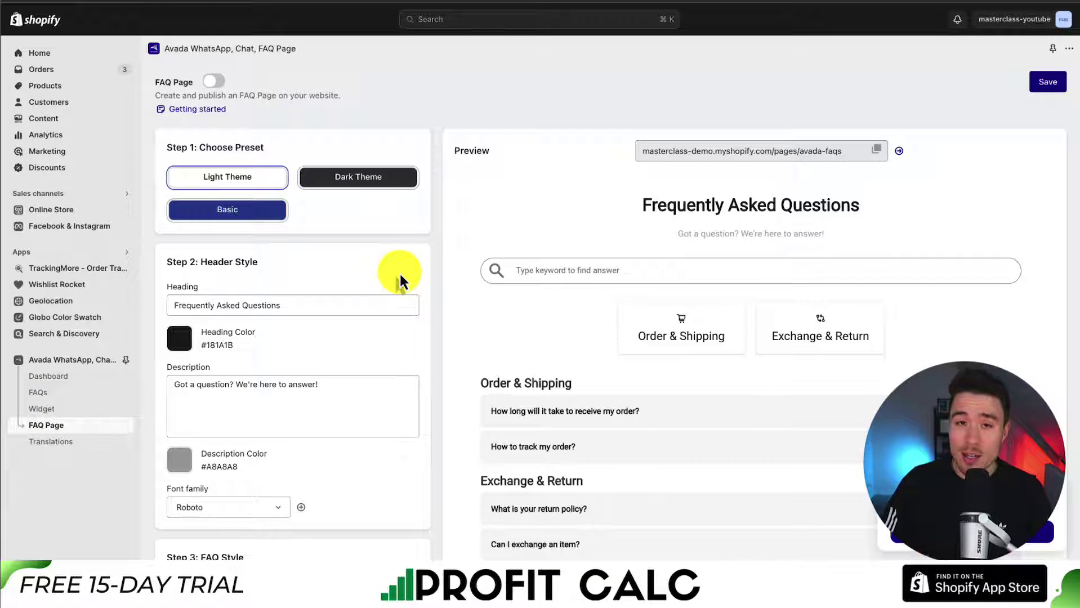
left_click(309, 181)
left_click(248, 179)
left_click(248, 210)
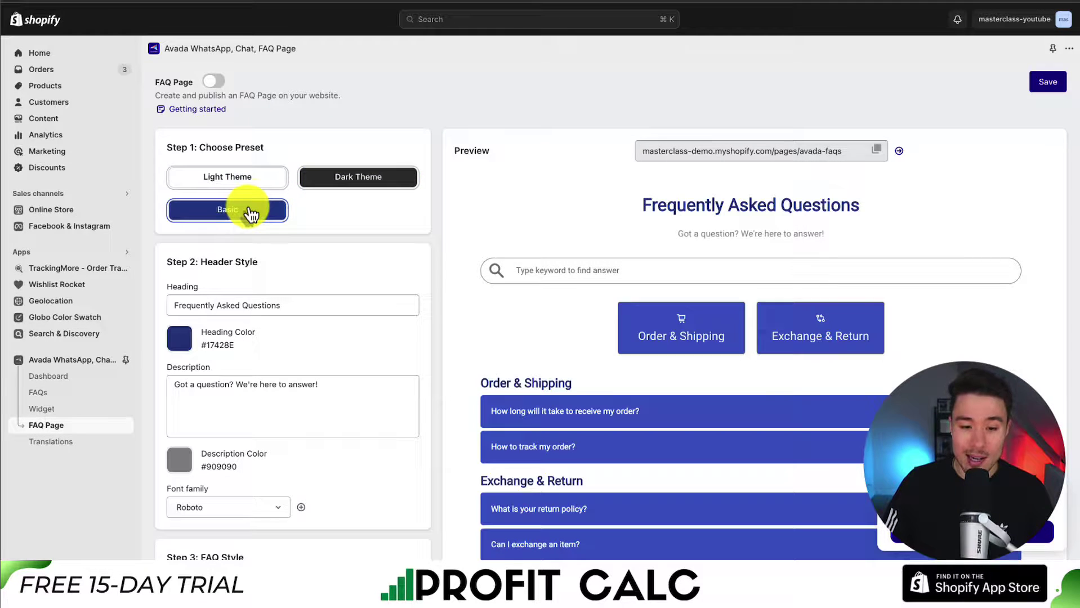
left_click(264, 179)
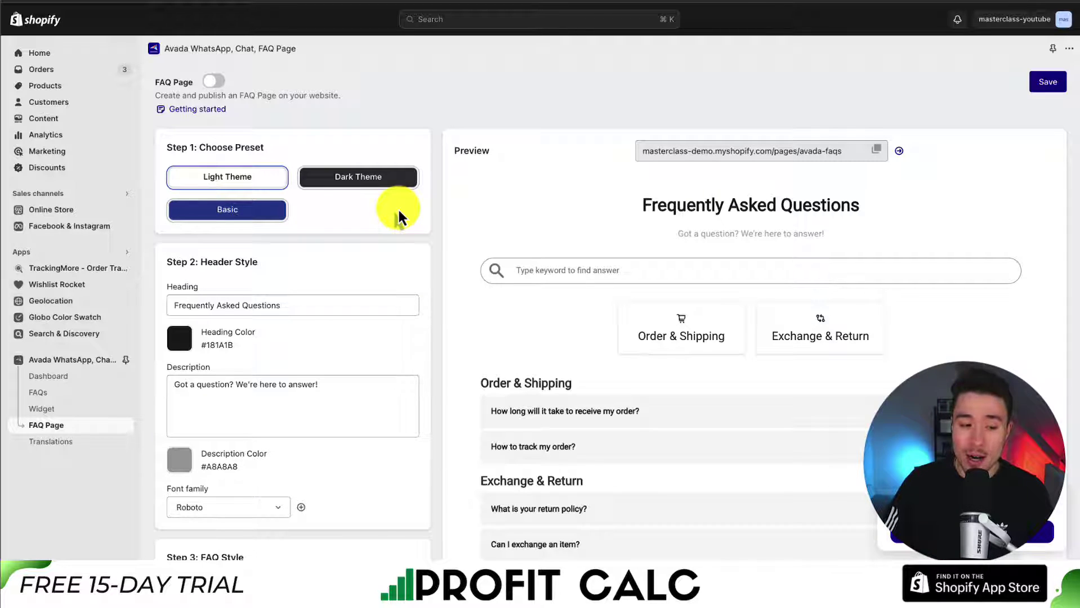
Extend the FAQ page description with 'Send us an email if you don't see what you're looking for.'.
scroll(397, 214, "down", 2)
left_click_drag(180, 169, 253, 163)
left_click(186, 199)
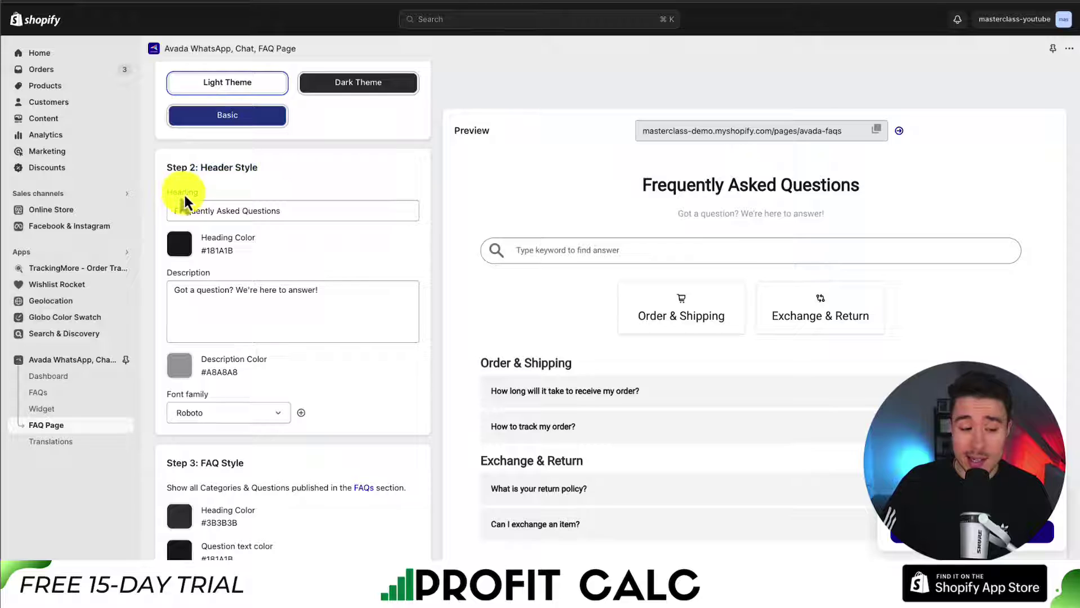
left_click(294, 211)
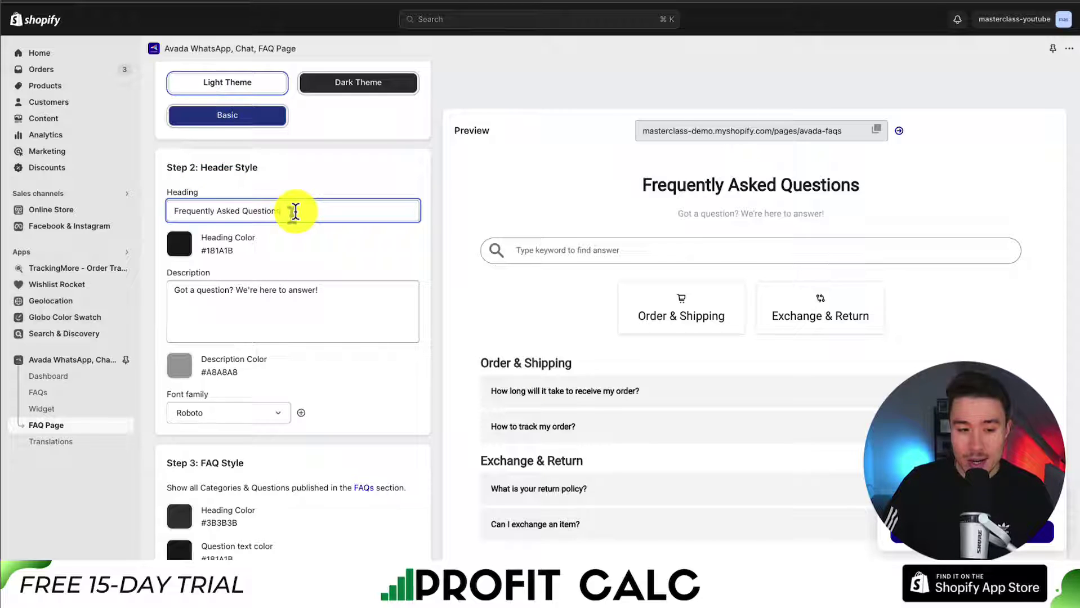
left_click_drag(191, 292, 294, 294)
left_click(341, 289)
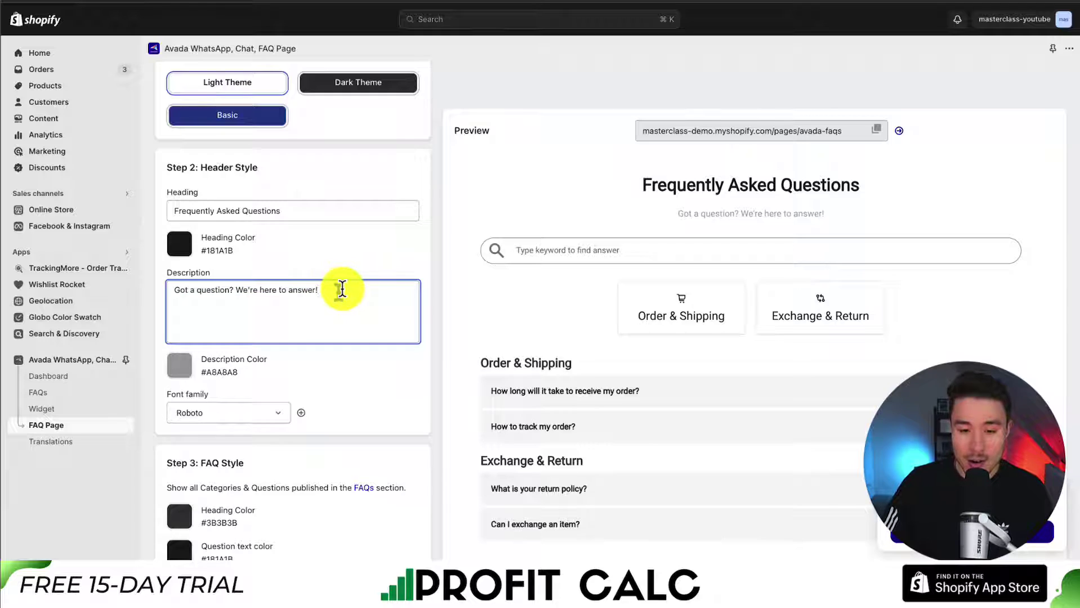
type("Send us an email if you don't see what you're looking for.")
Turn Advanced Settings on to view the custom CSS, then switch it back off.
scroll(359, 375, "down", 3)
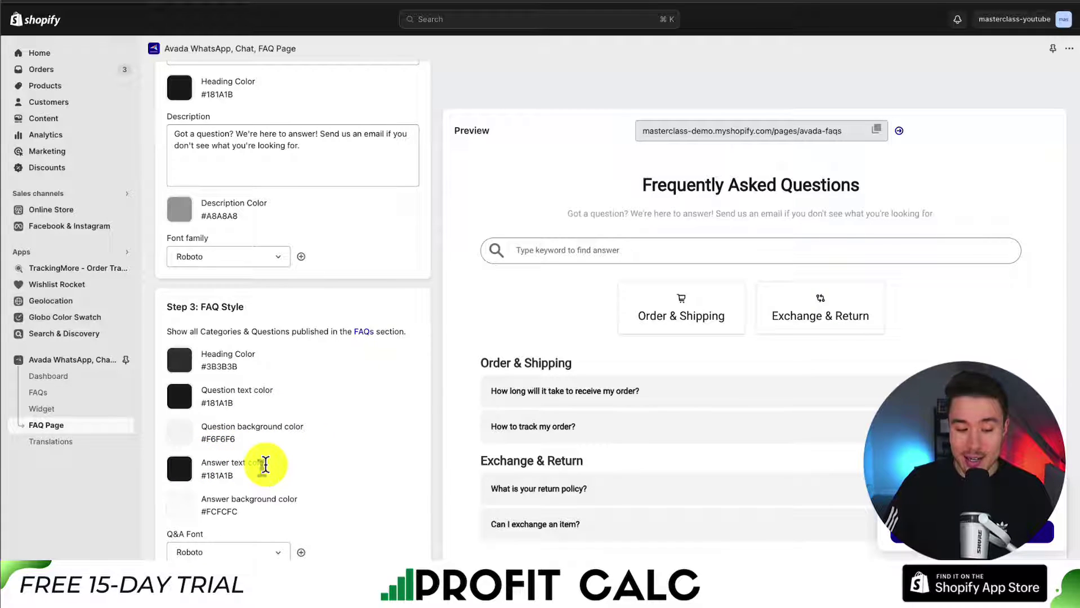
scroll(270, 450, "down", 3)
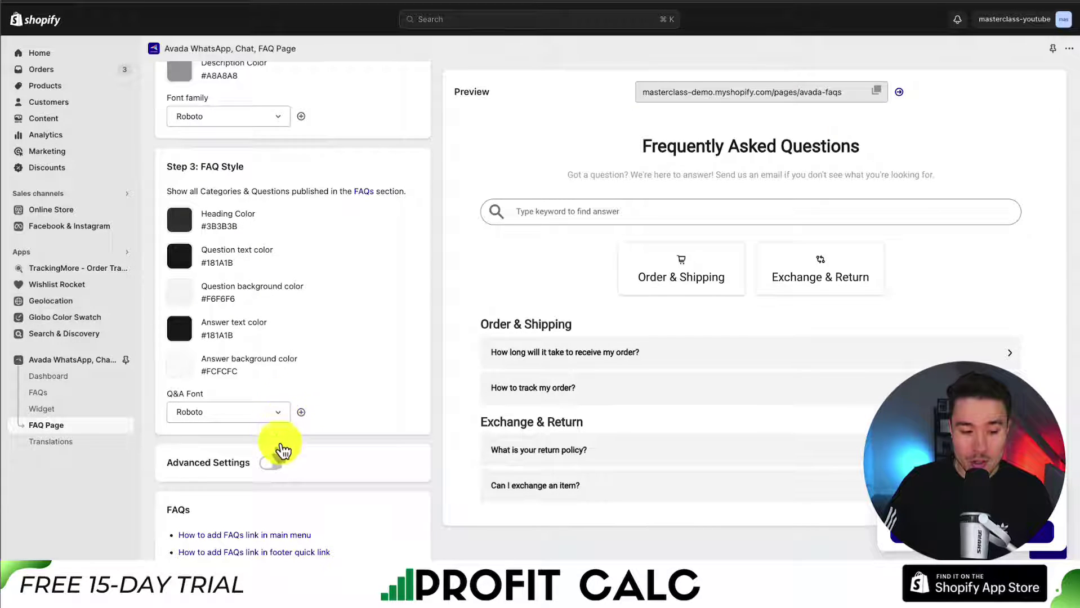
left_click(276, 466)
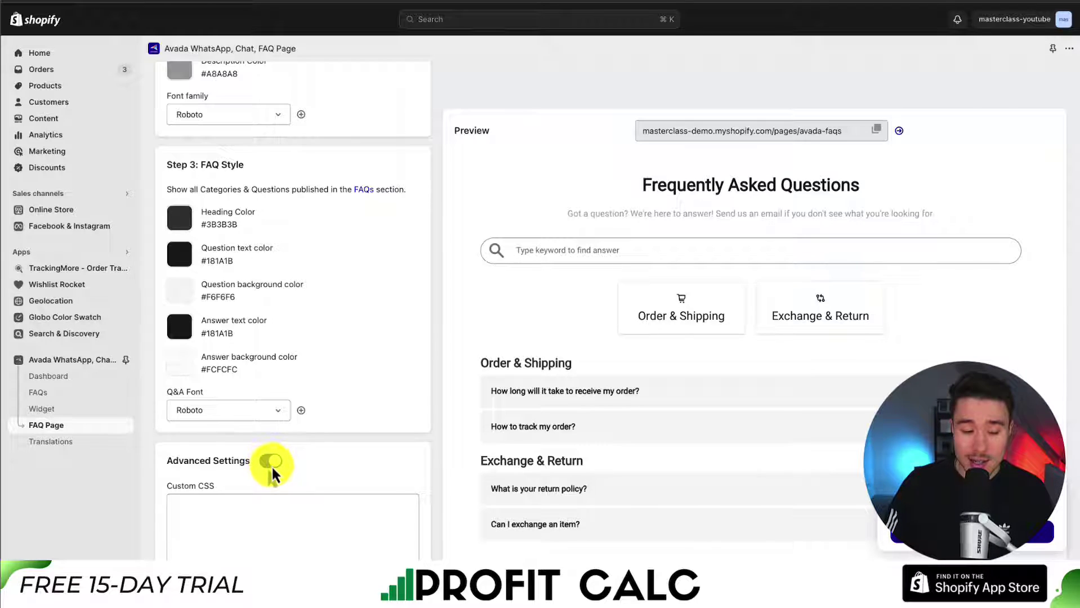
left_click(272, 466)
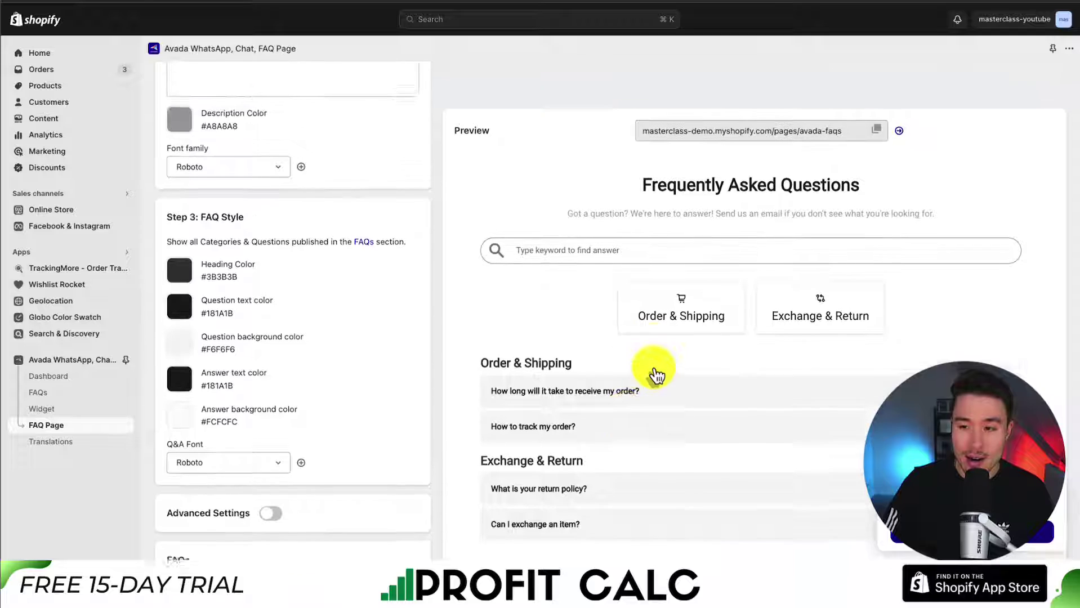
scroll(651, 371, "up", 7)
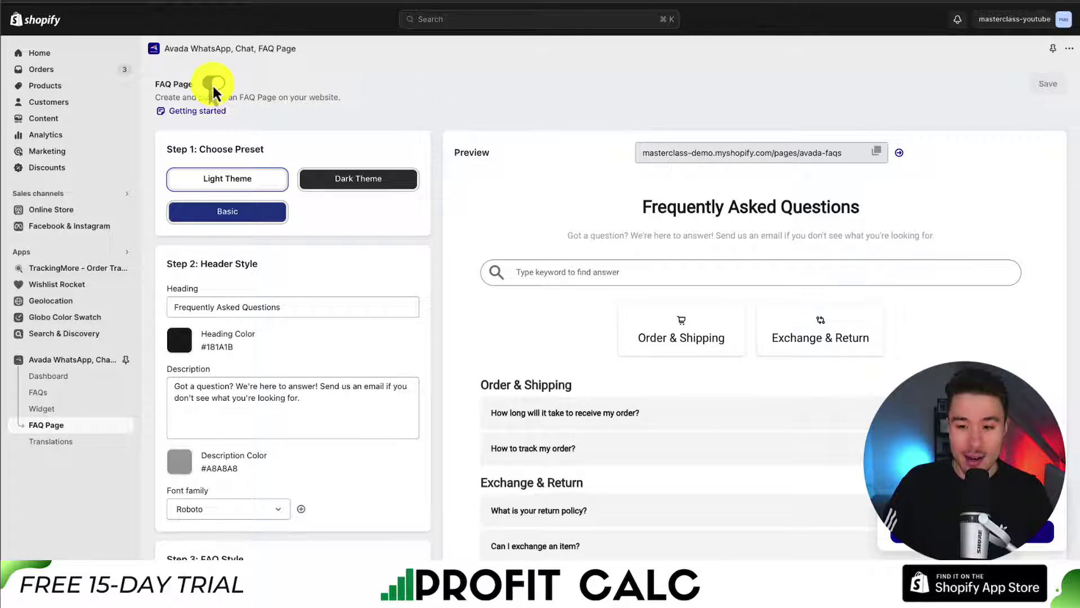
Copy the FAQ page's preview URL and go to the Online Store section.
left_click(876, 153)
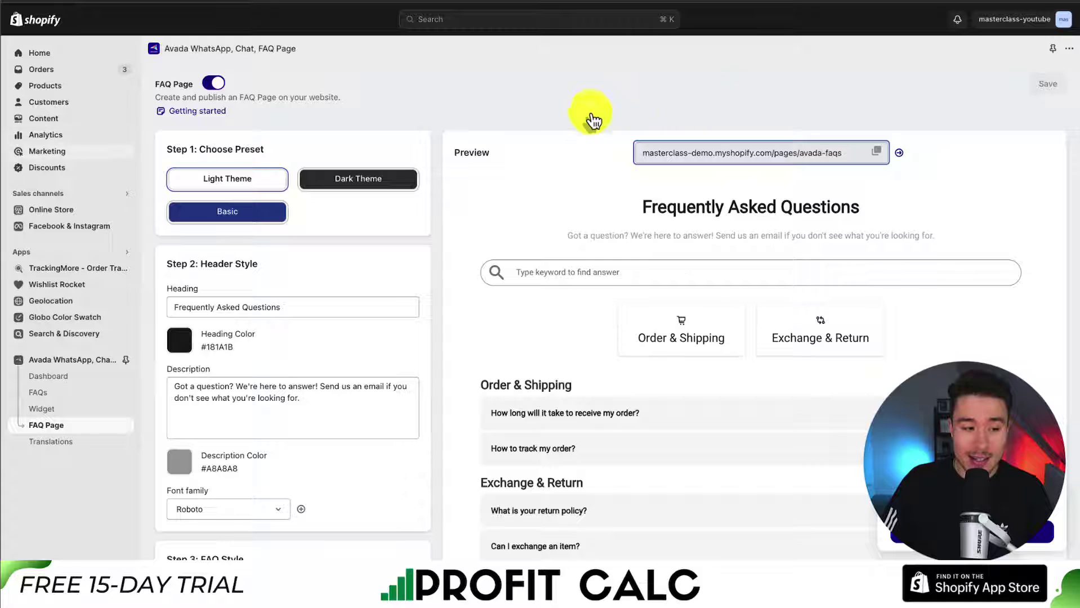
left_click(72, 213)
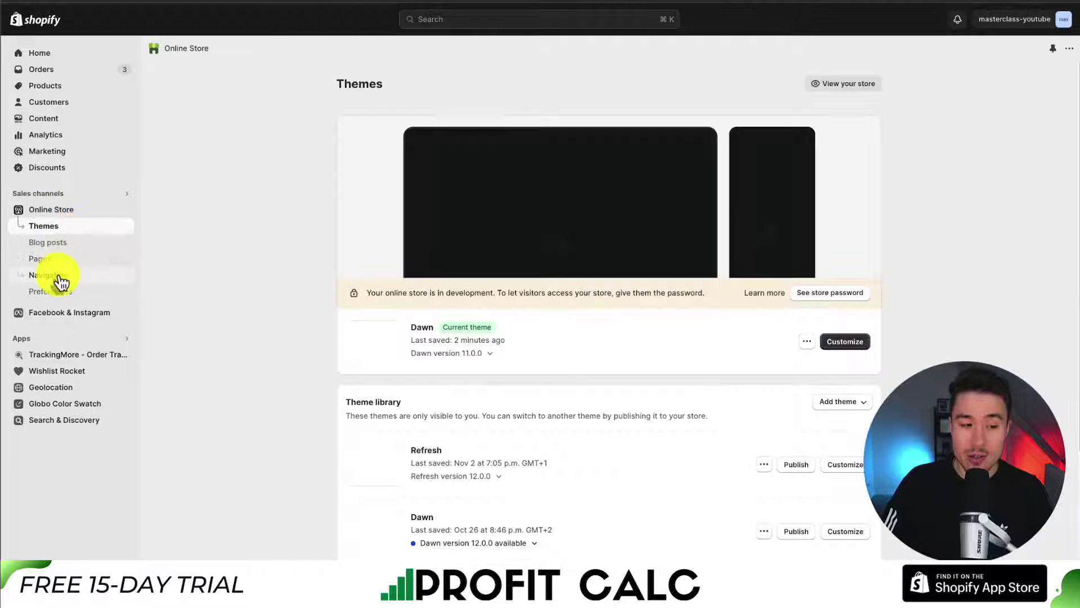
Delete the old FAQ item from the Navigation Main menu.
left_click(59, 277)
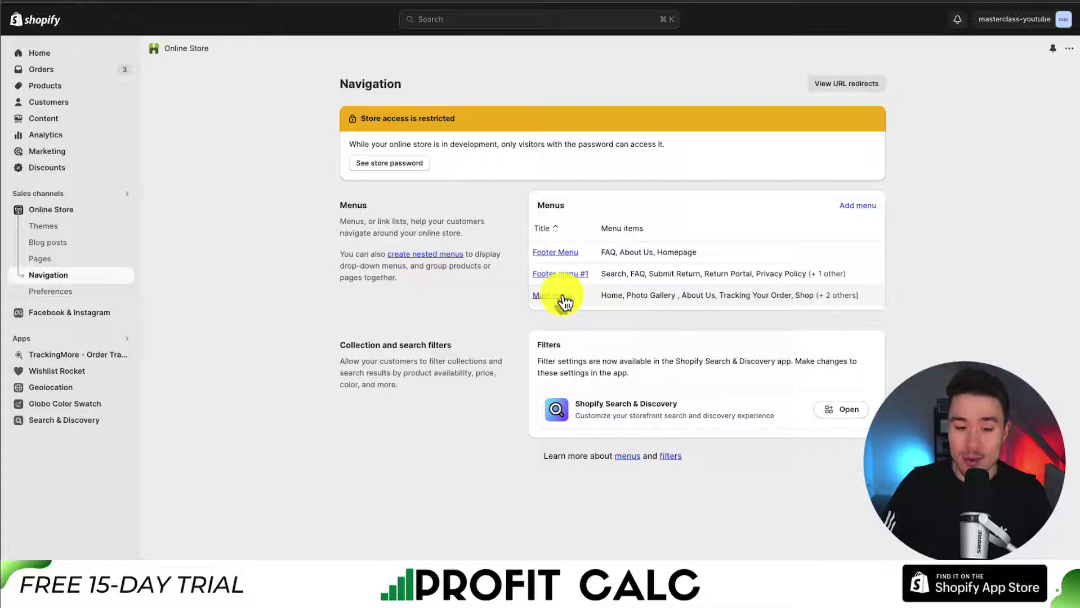
left_click(561, 297)
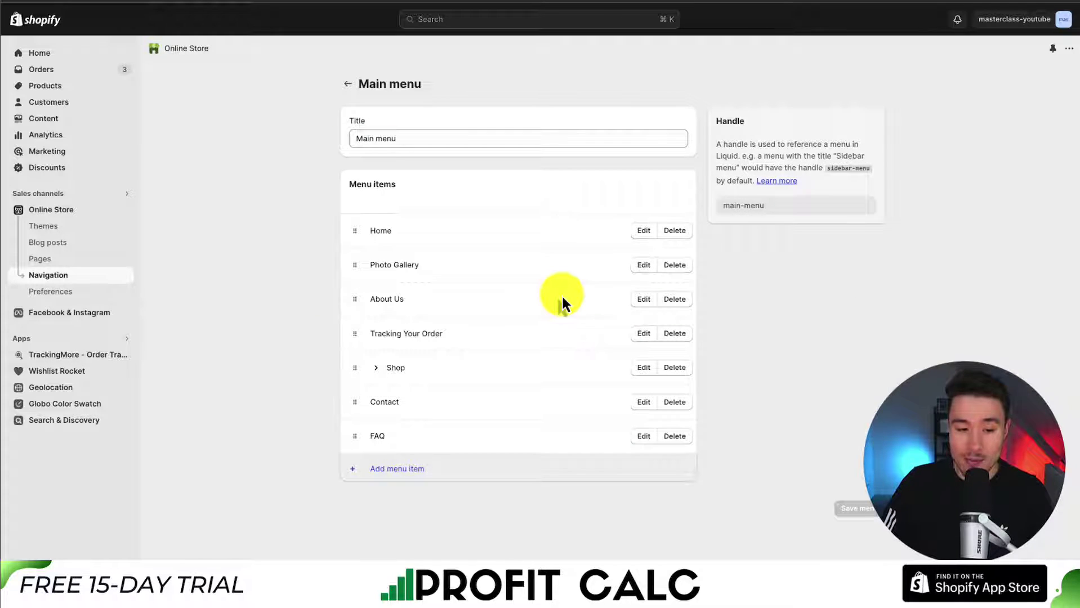
left_click(673, 437)
left_click(694, 340)
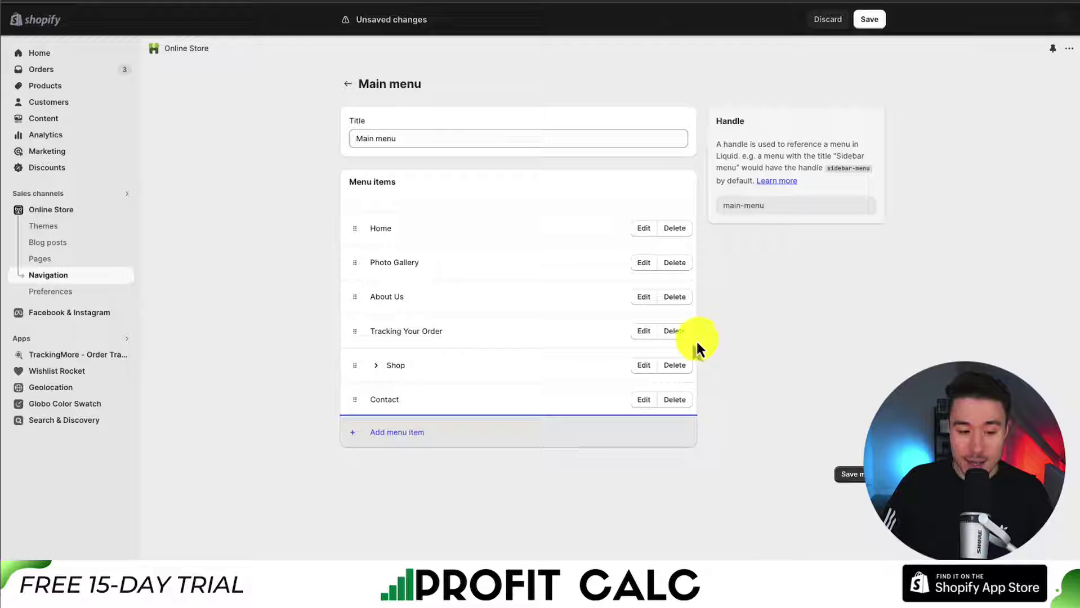
Add a menu item named FAQ linking to the pasted avada-faqs URL and save the menu.
left_click(396, 434)
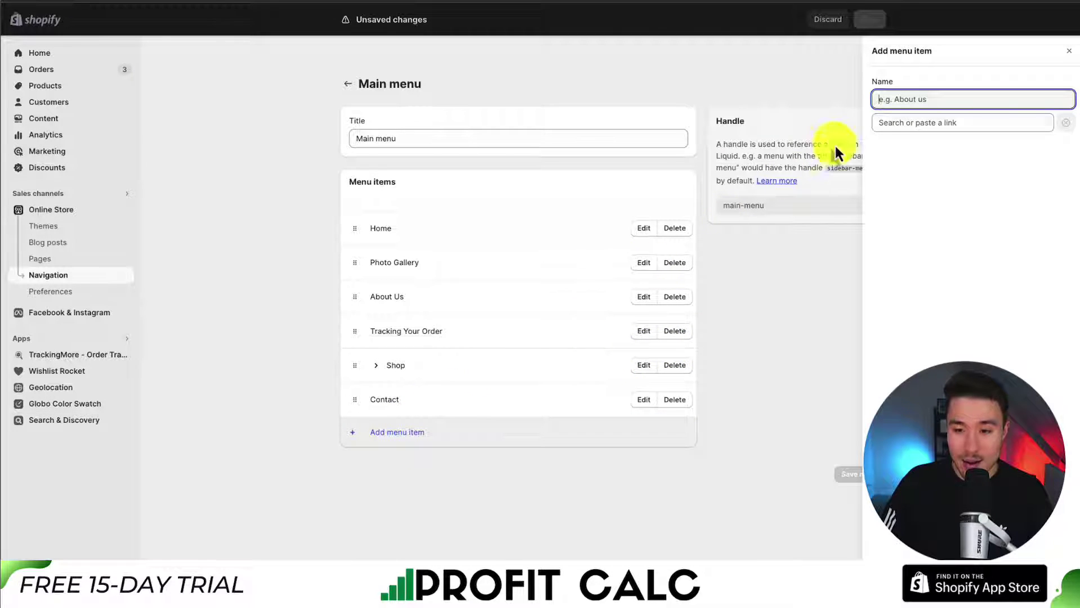
type("FAQ")
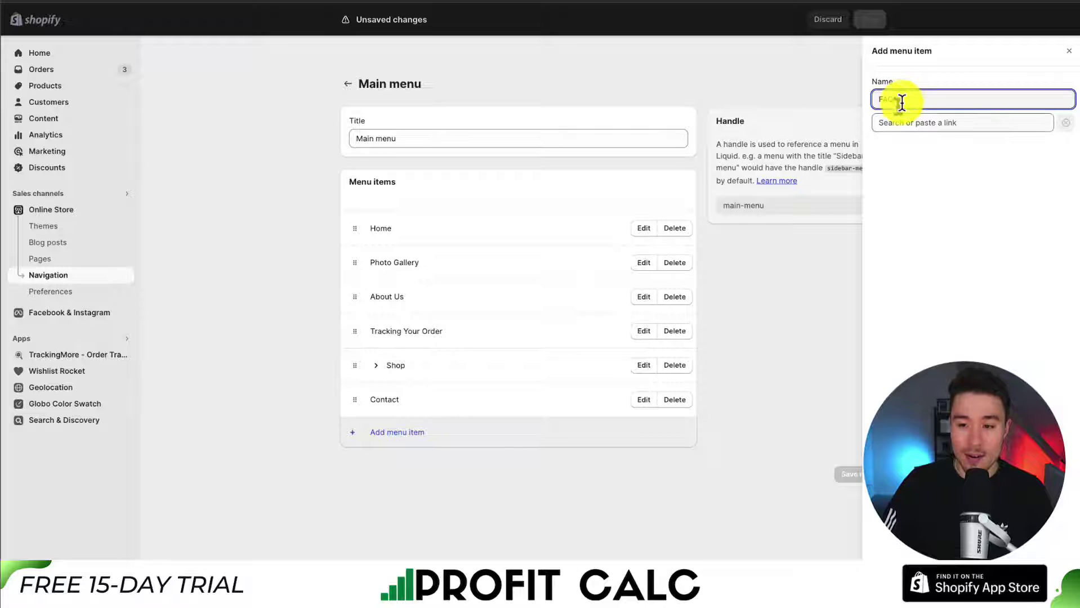
left_click(907, 121)
key("ctrl+v")
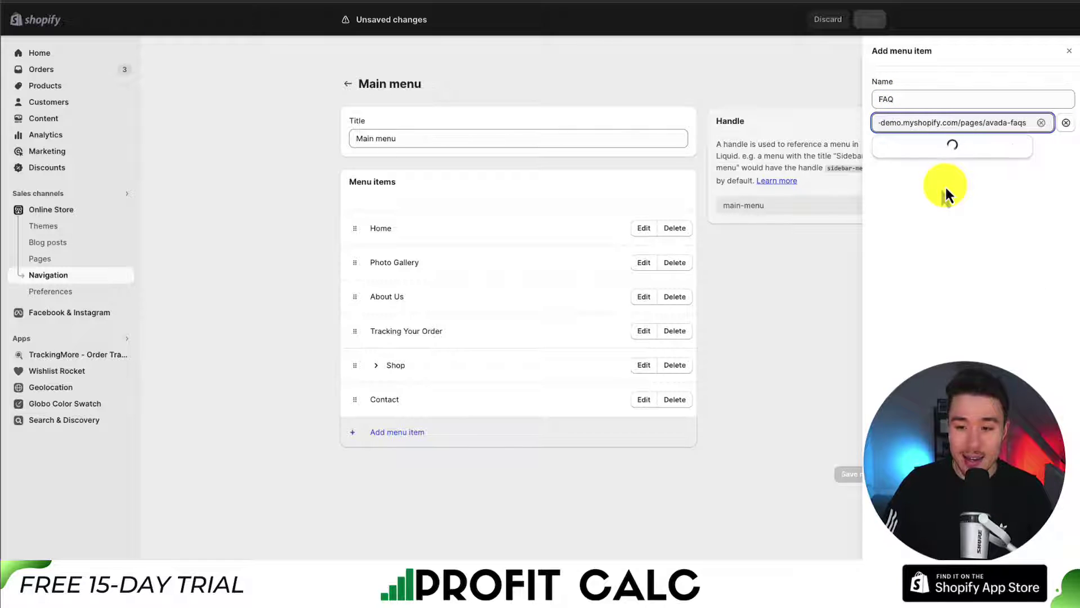
left_click(935, 148)
left_click(1064, 508)
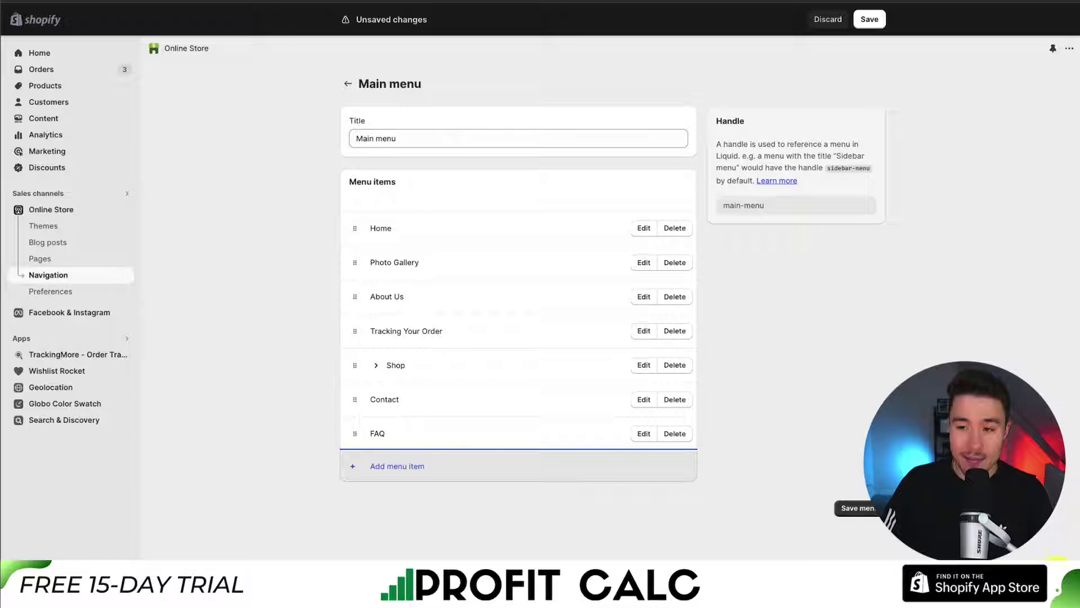
left_click(869, 19)
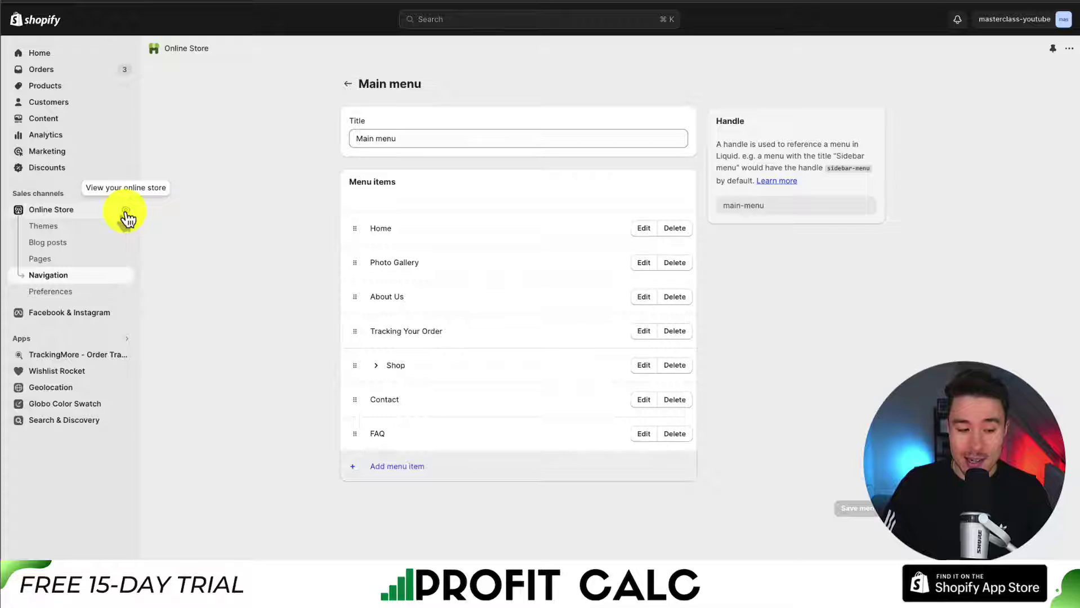
Open the storefront FAQ page and expand the return, exchange, international shipping and delivery-time answers.
left_click(125, 213)
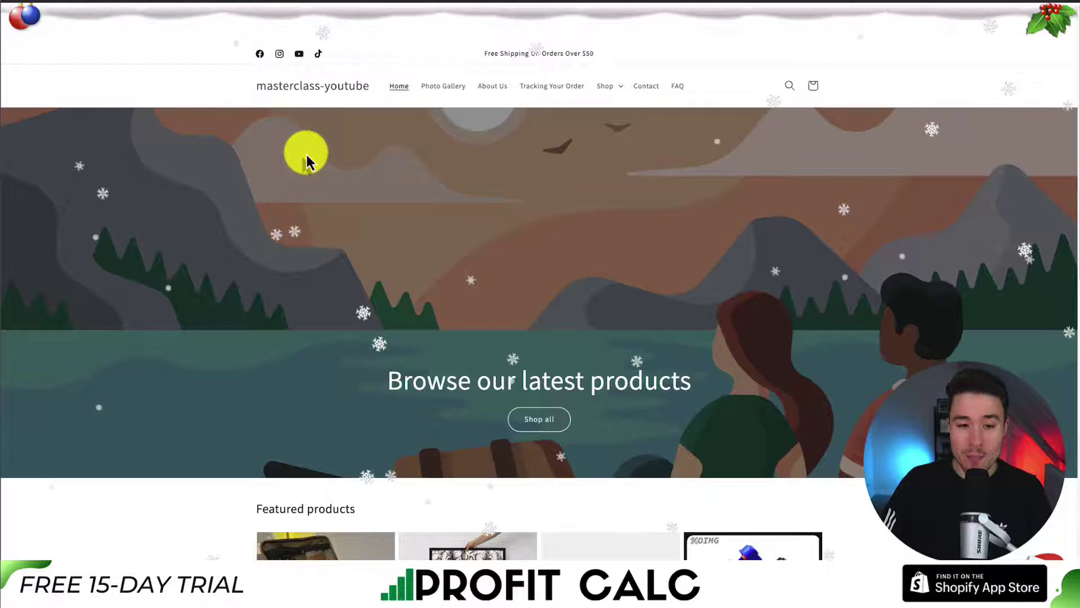
left_click(678, 88)
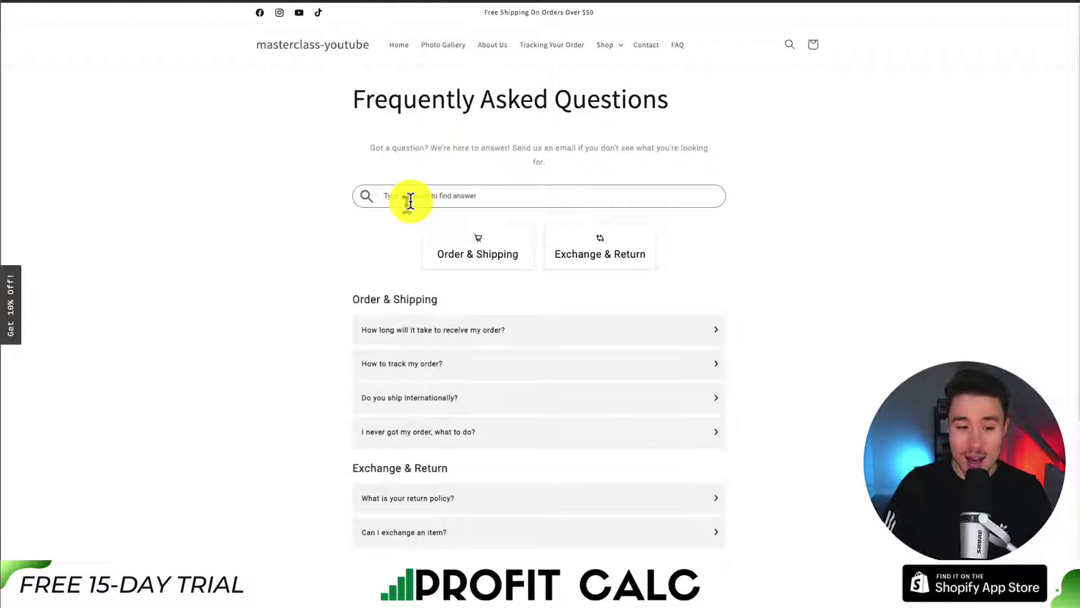
scroll(461, 245, "down", 1)
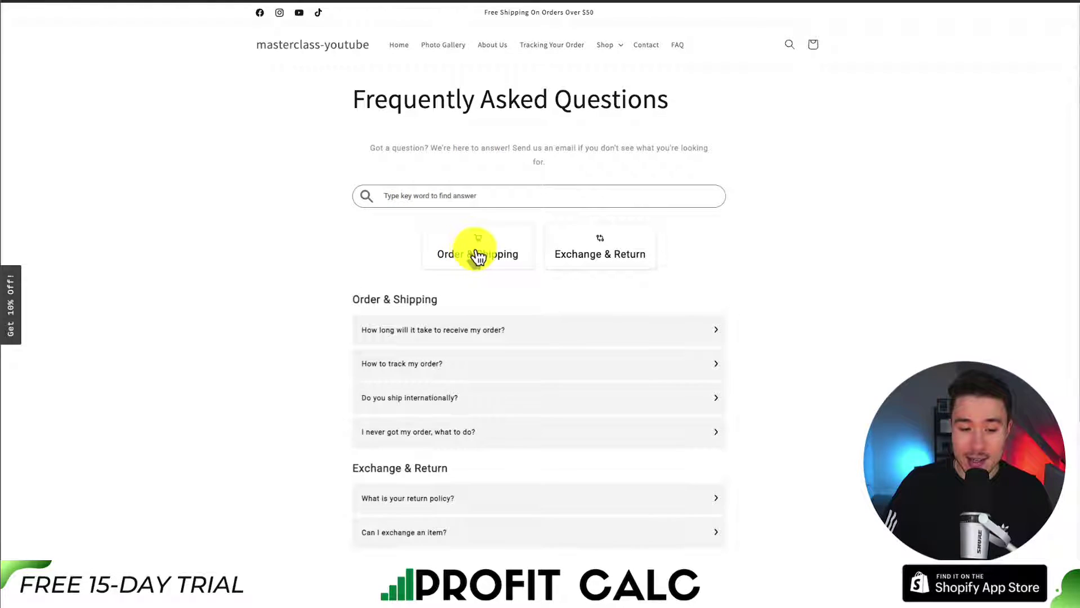
scroll(507, 293, "down", 3)
left_click(403, 337)
left_click(388, 415)
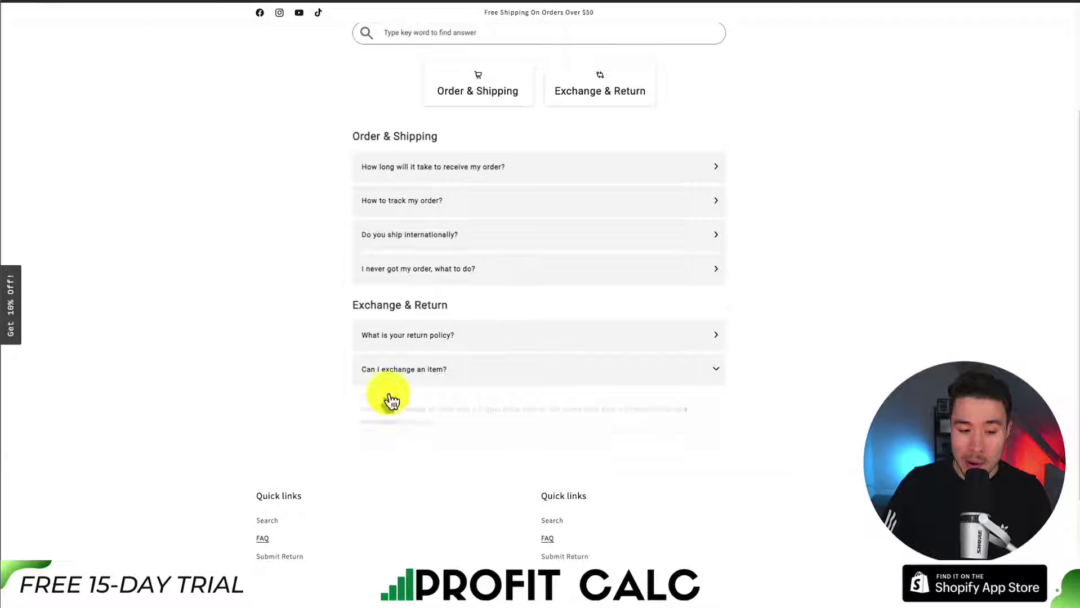
left_click(419, 236)
left_click(434, 169)
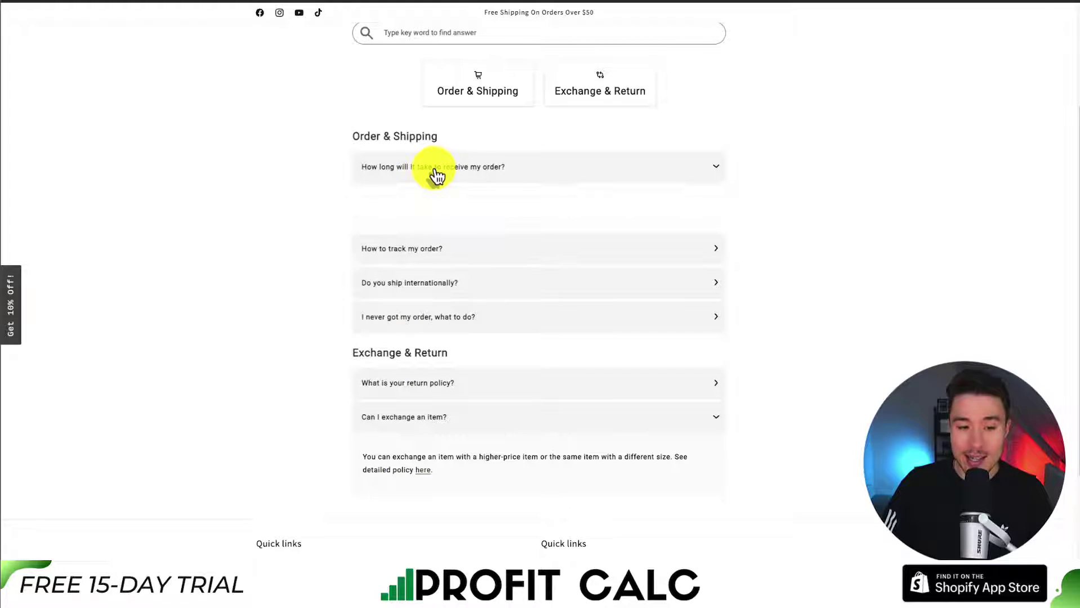
scroll(354, 89, "up", 3)
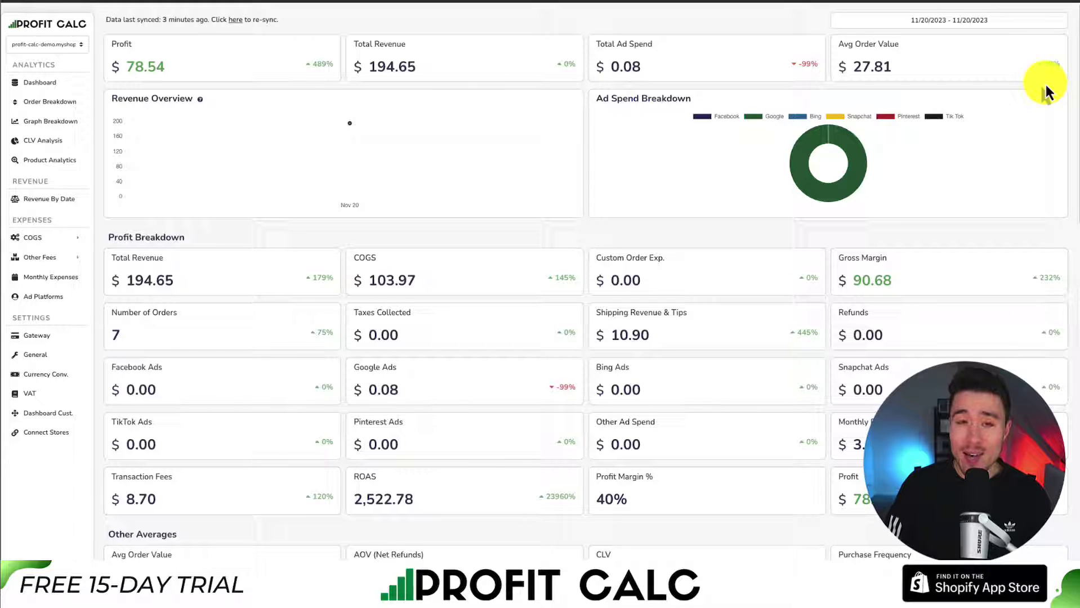
Set the Profit Calc date range to the last 7 days, 11/14/2023–11/20/2023.
left_click(1043, 85)
left_click(1005, 75)
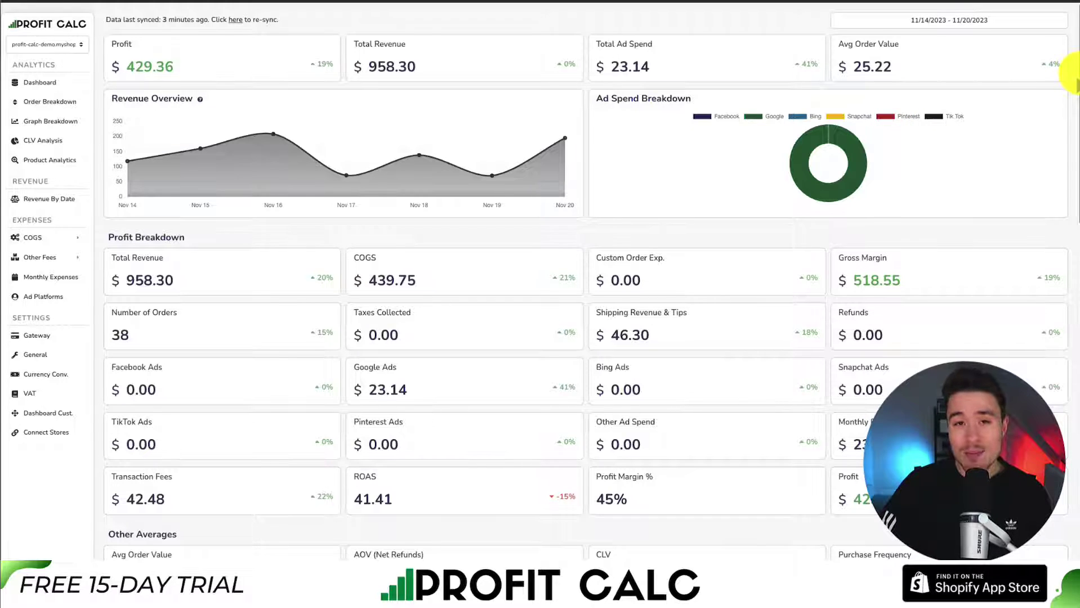
mouse_move(1067, 79)
left_mouse_down()
mouse_move(1073, 150)
mouse_move(1061, 150)
mouse_move(1039, 387)
mouse_move(1068, 172)
mouse_move(1053, 81)
left_mouse_up()
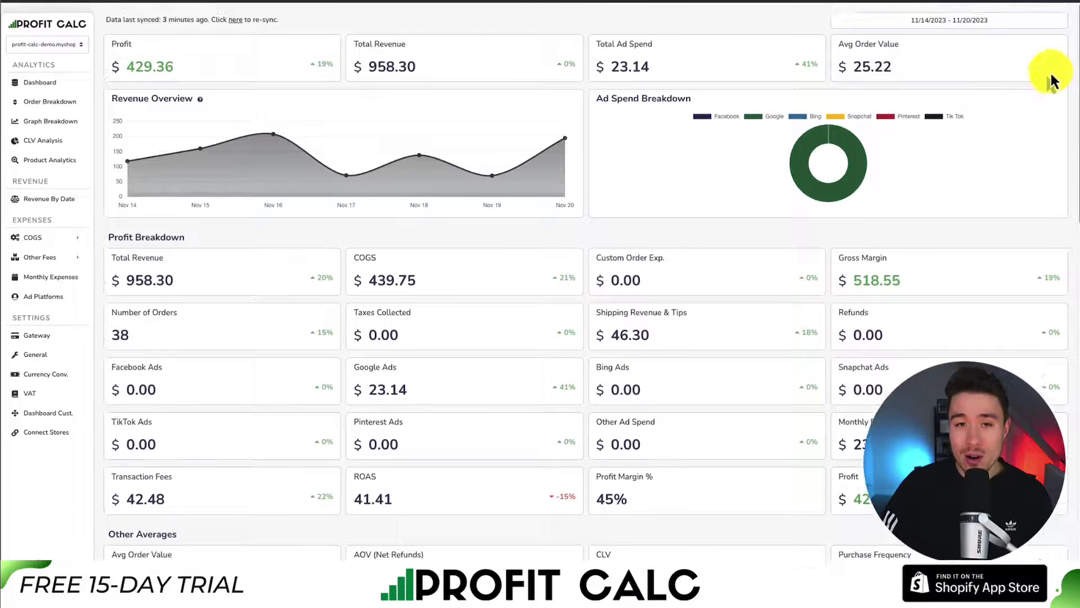